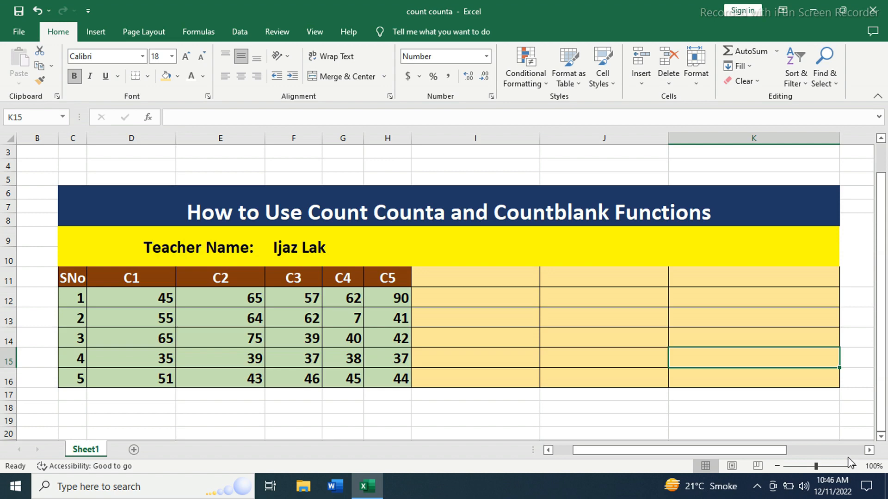
Step: Merge and center cells I11:I12 and enter the label "Count" in black text
left_click_drag(440, 278, 470, 303)
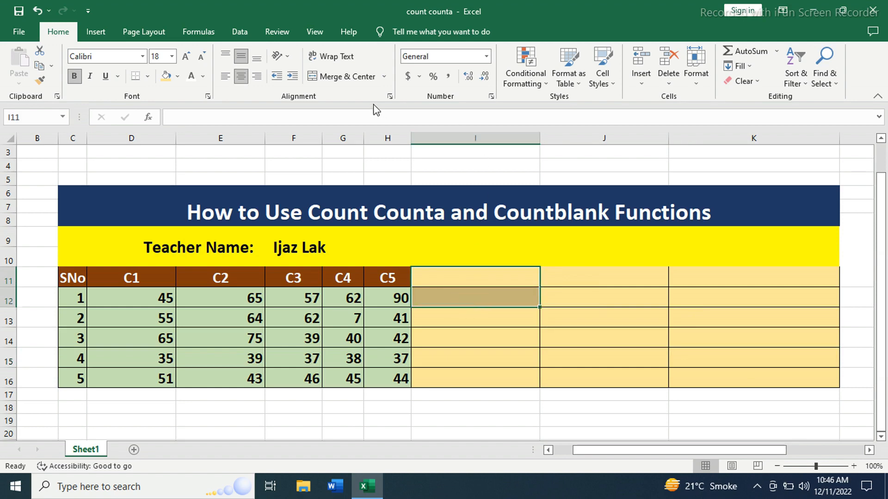
left_click(359, 77)
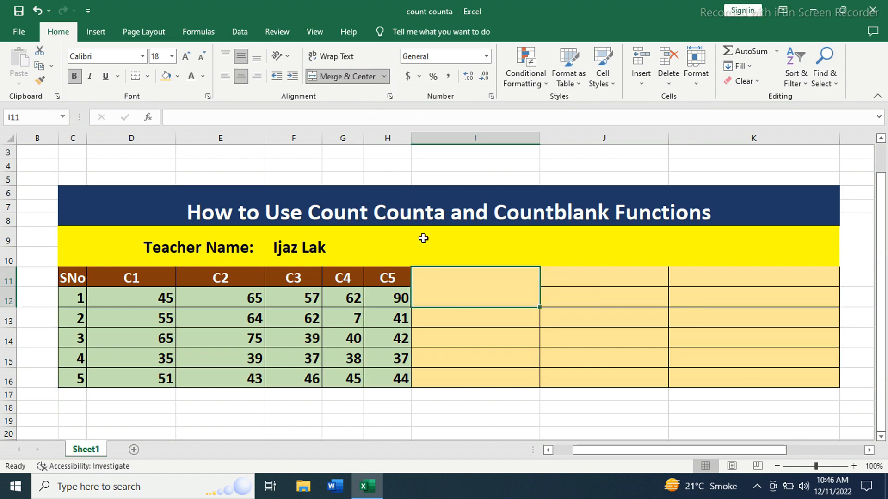
type("Count")
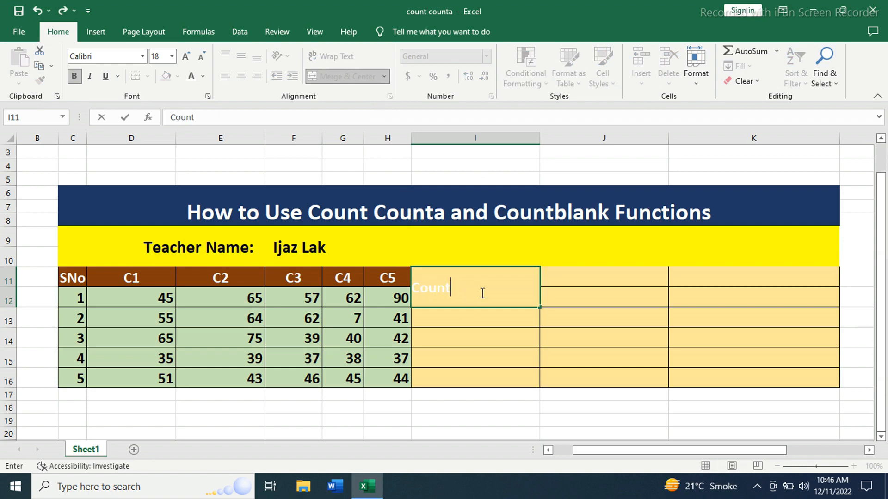
left_click_drag(481, 291, 401, 290)
left_click(202, 77)
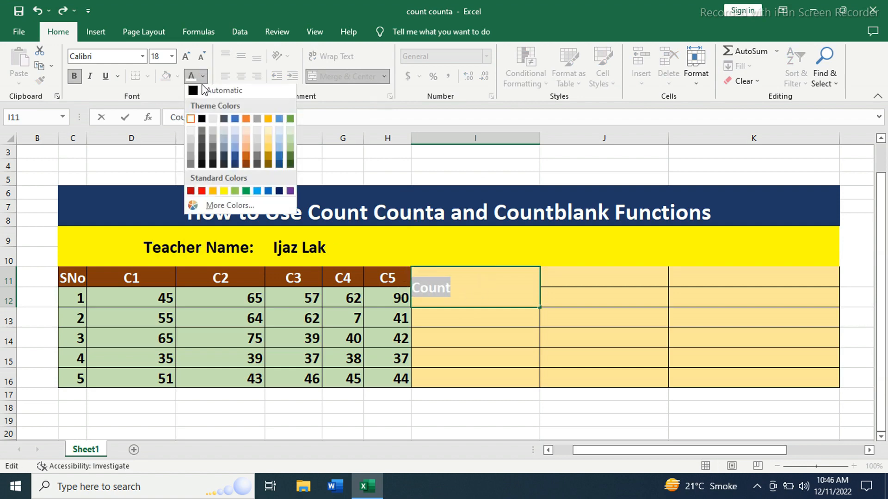
left_click(201, 122)
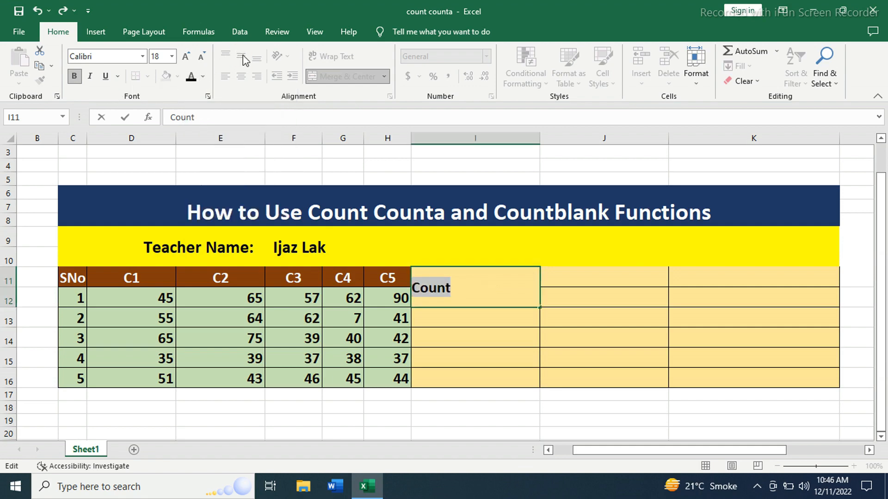
left_click(606, 312)
Step: Merge and center J11:J12 and enter the formula =COUNT(D12:D16) to count the numbers in column C1
left_click_drag(548, 276, 603, 300)
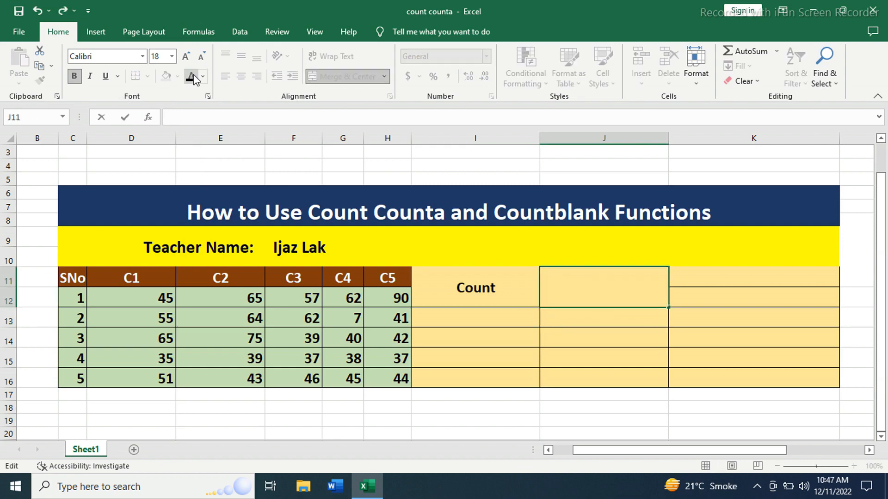
type("=")
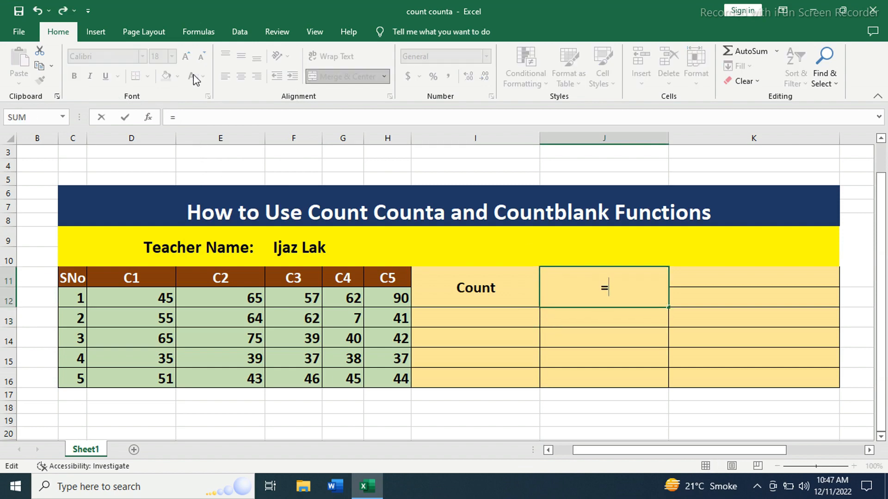
type("counjt")
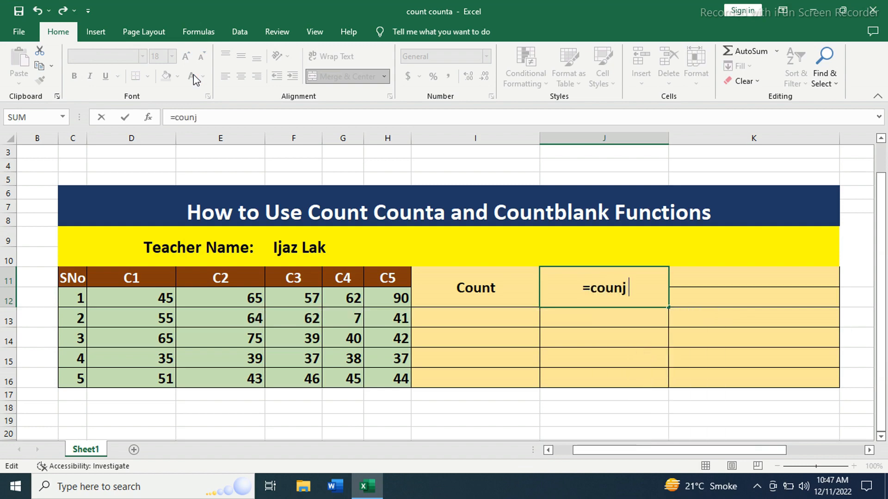
key("BackSpace")
key("BackSpace")
type("t")
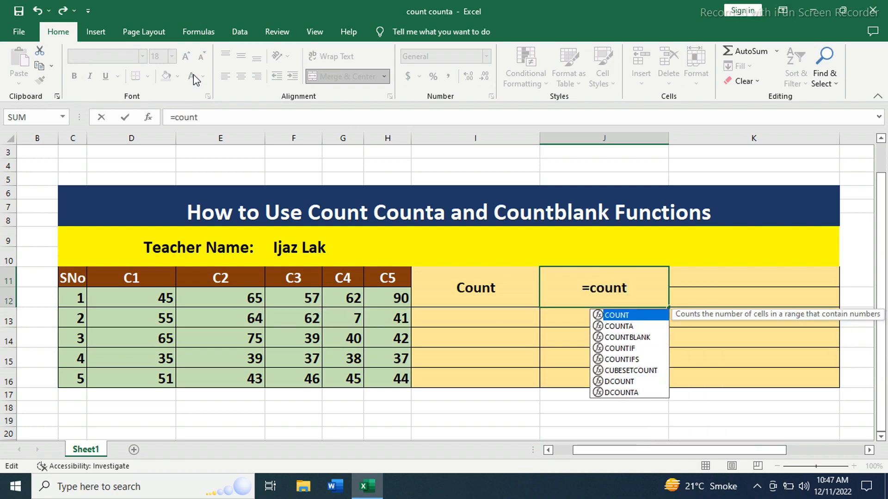
type("(")
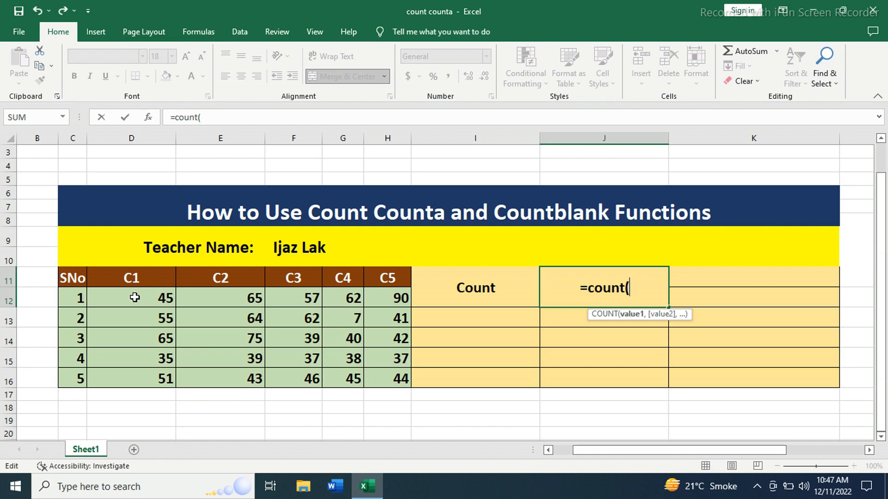
left_click_drag(134, 297, 149, 375)
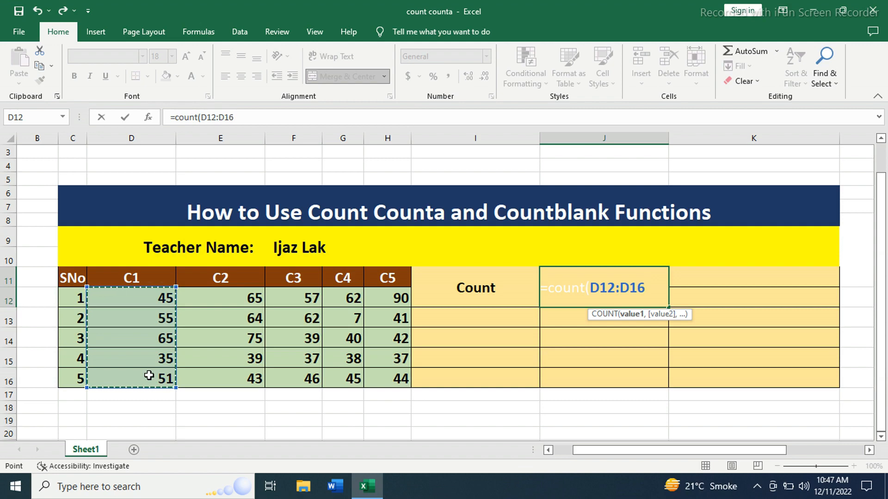
type(")")
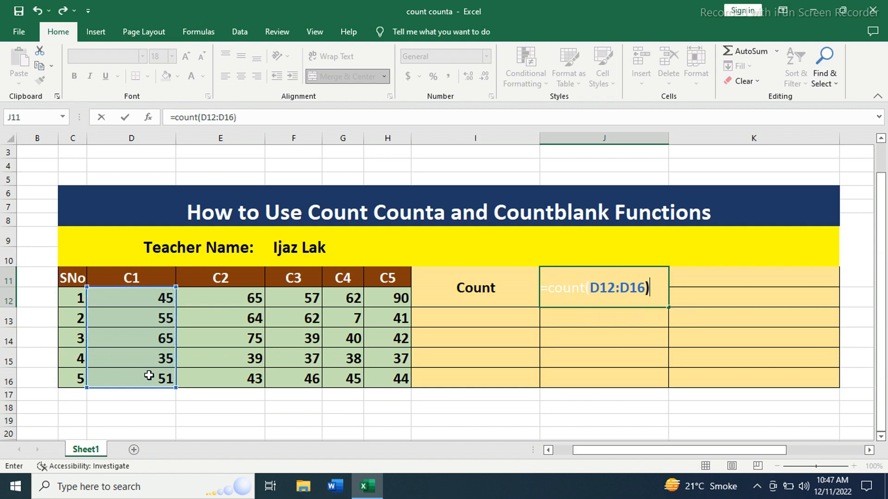
key("Return")
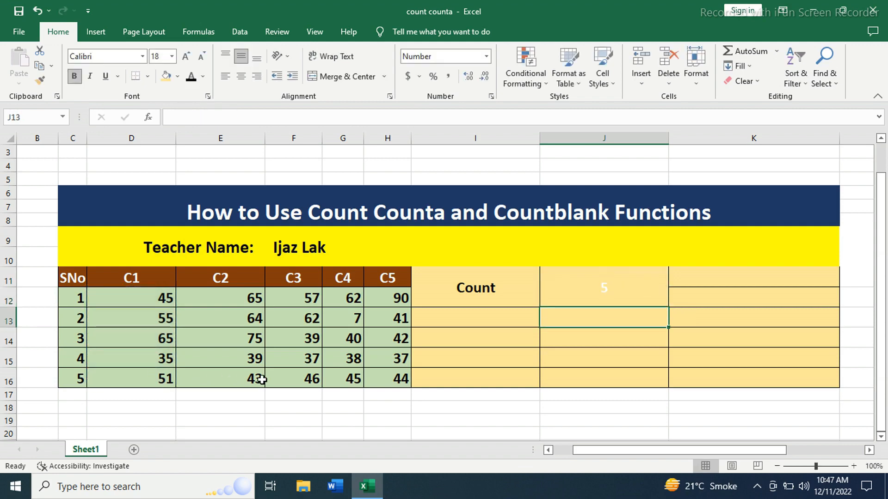
Step: Make the count result in J11 black and check it against the cells D12:D16
left_click(578, 287)
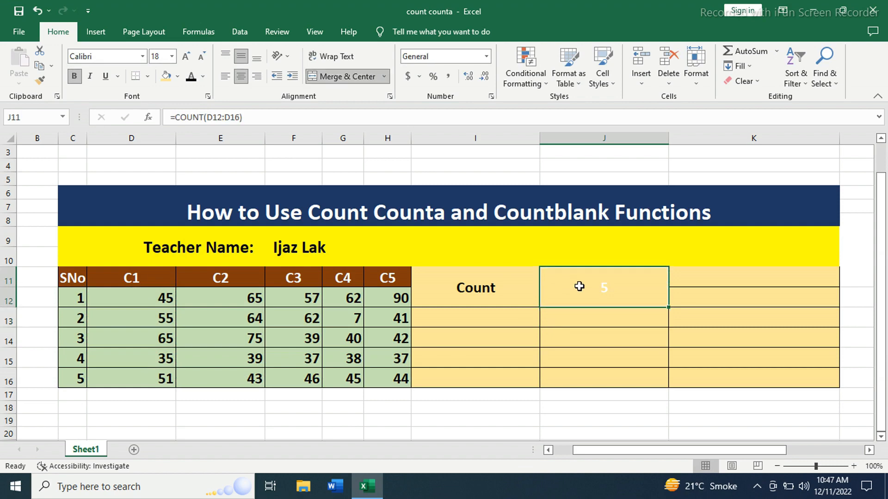
left_click(191, 77)
left_click_drag(144, 296, 155, 380)
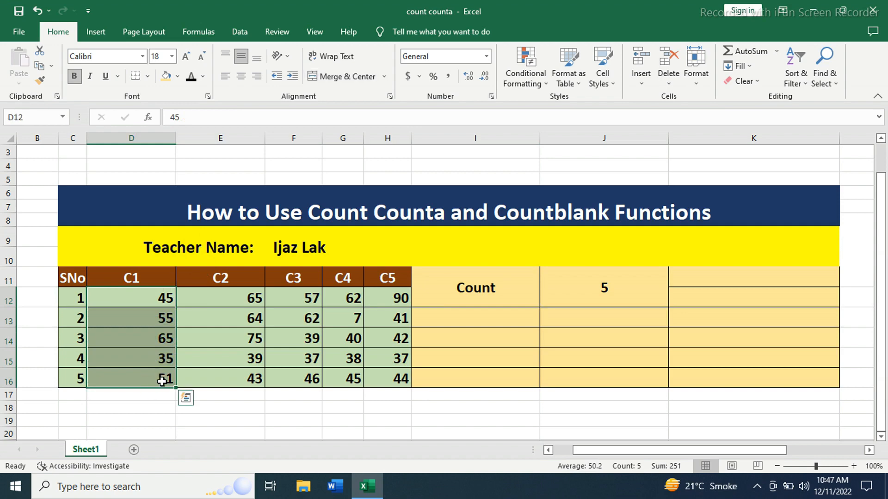
left_click(574, 335)
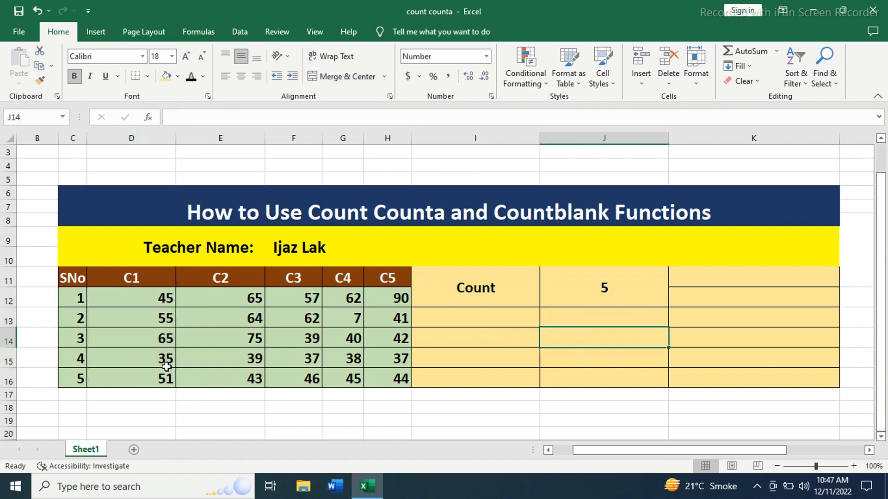
Step: Clear cell D16 and replace the number in D15 with the text "abc"
left_click(157, 379)
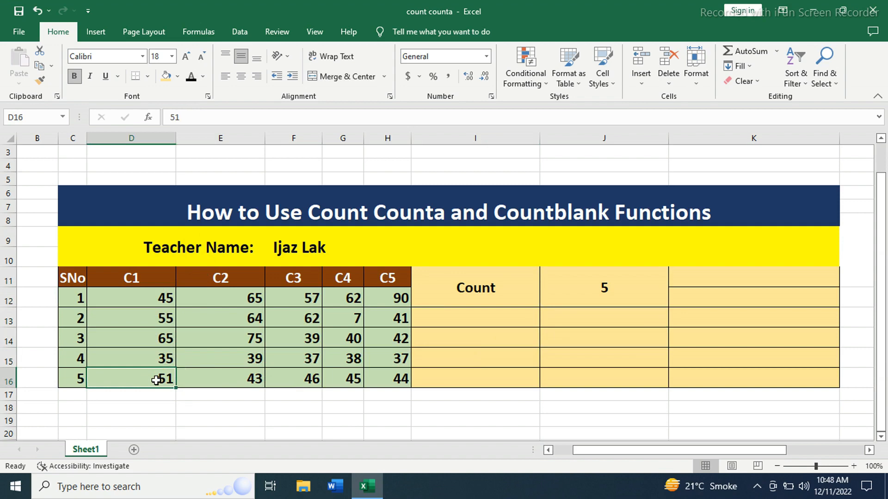
key("Delete")
left_click(163, 357)
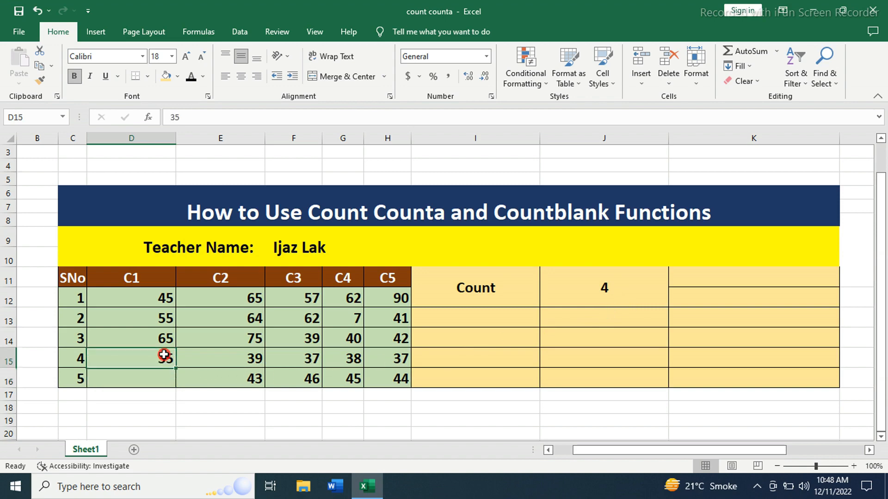
key("Delete")
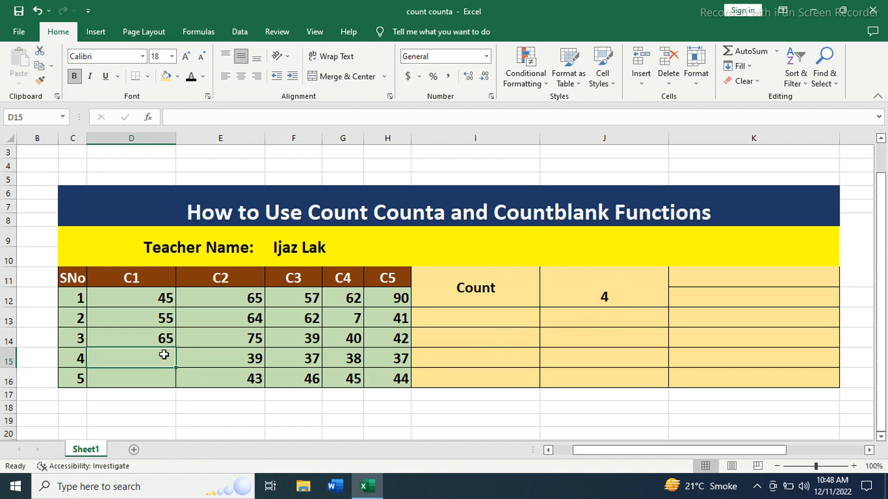
type("abc")
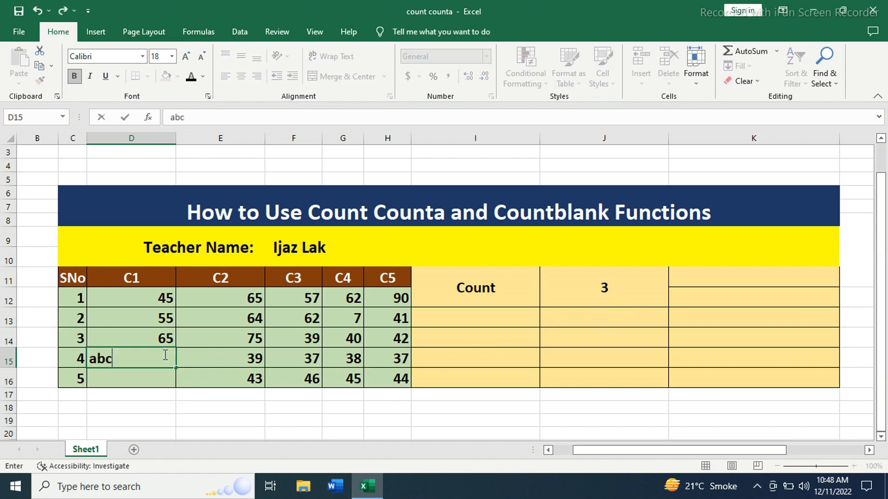
key("Return")
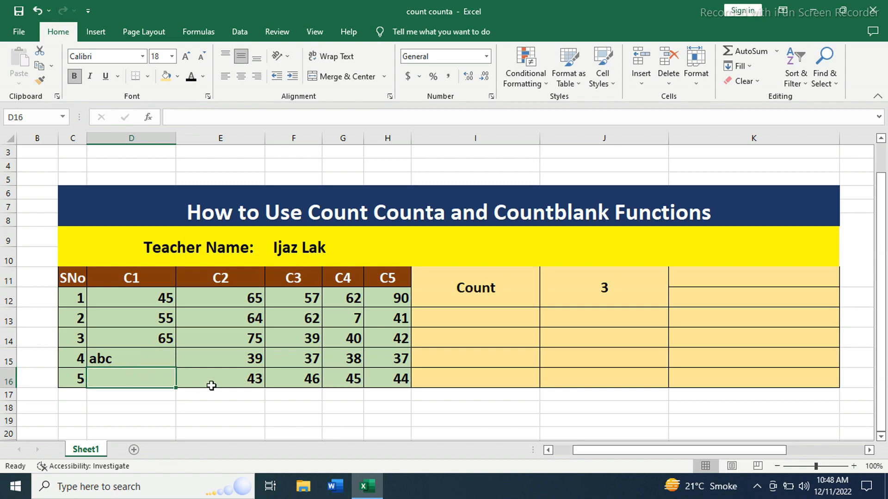
left_click(213, 384)
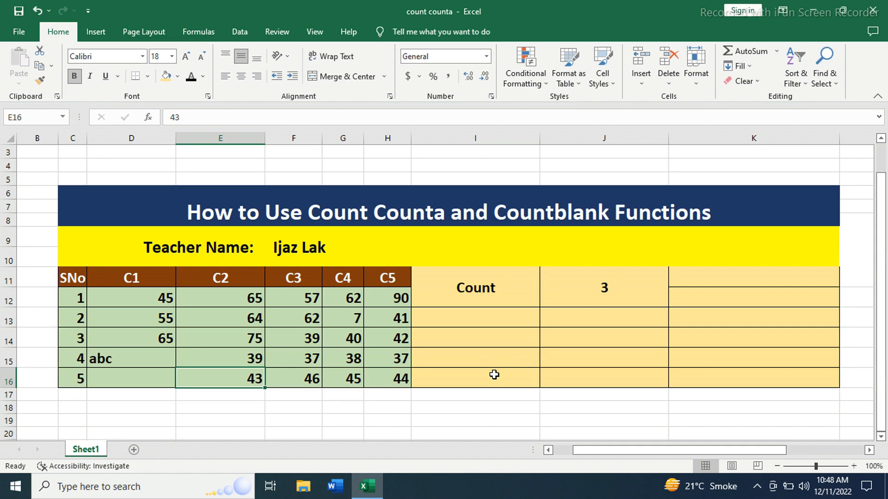
Step: Merge and center cells I13:I14 and enter the label "CountA"
left_click(480, 320)
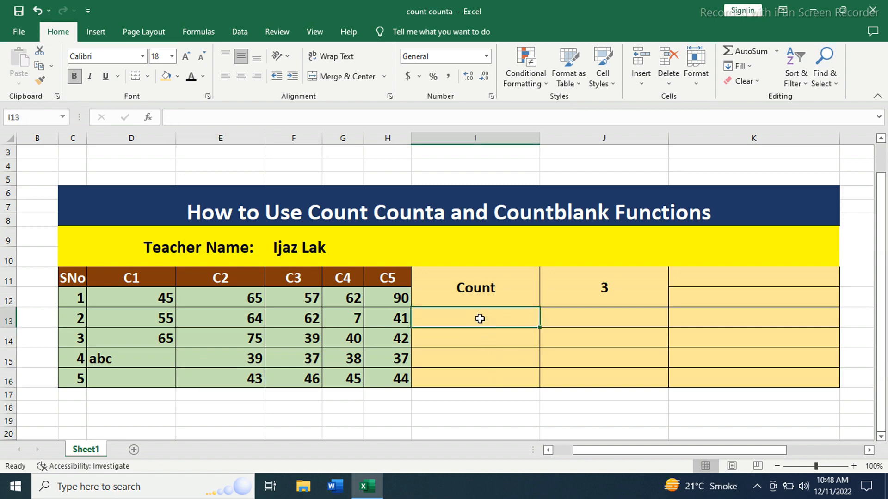
left_click_drag(454, 319, 481, 337)
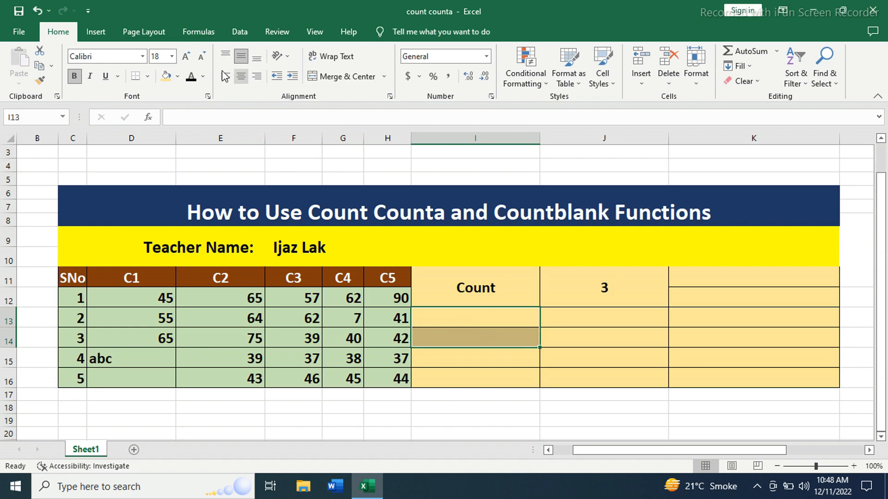
left_click(355, 77)
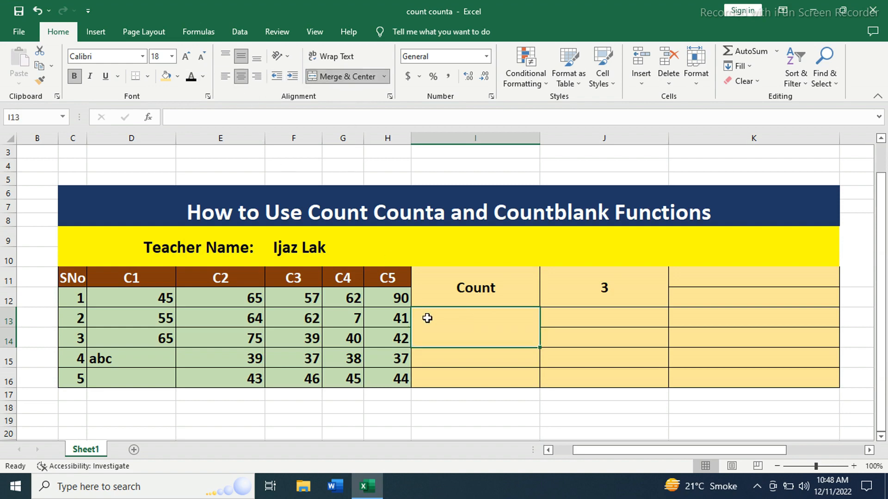
type("C")
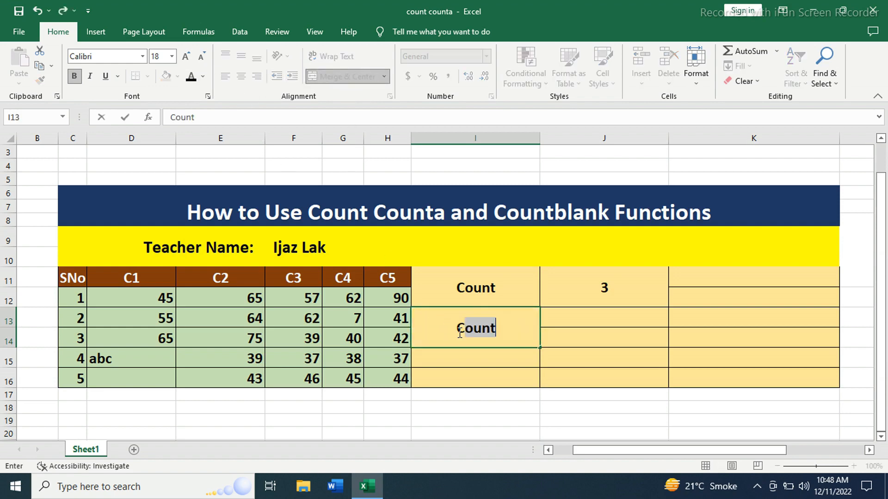
type("ountA")
Step: Merge and center J13:J14 and enter the formula =COUNTA(D12:D16) to count the non-empty cells in column C1
left_click(598, 340)
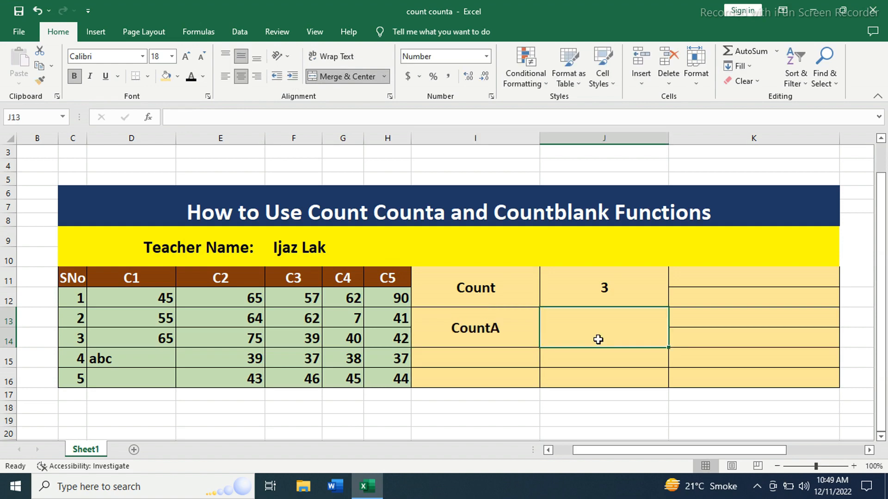
type("=")
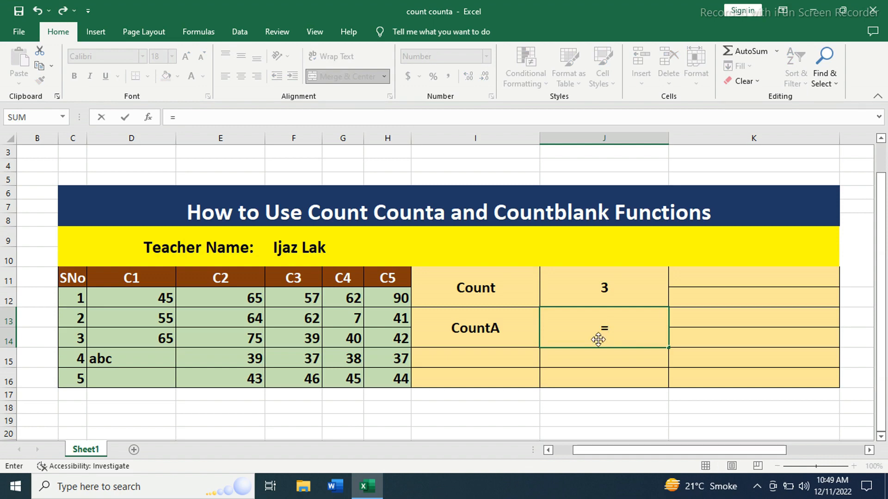
type("counta")
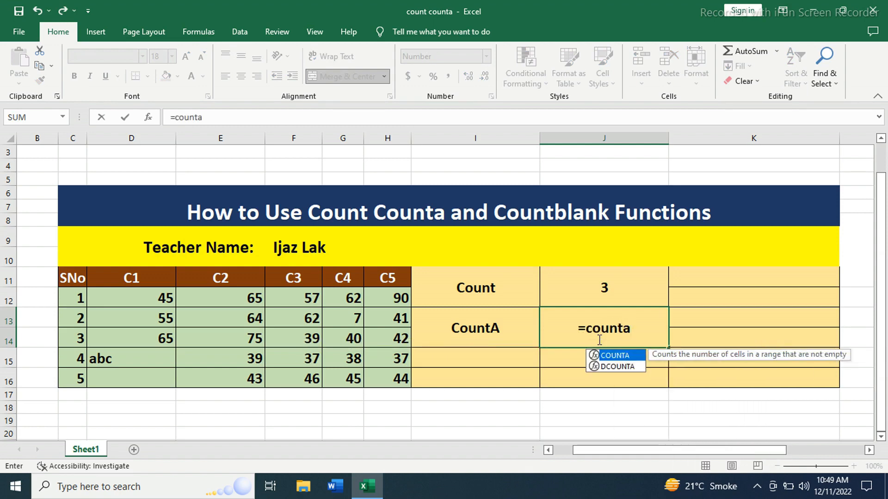
type("(")
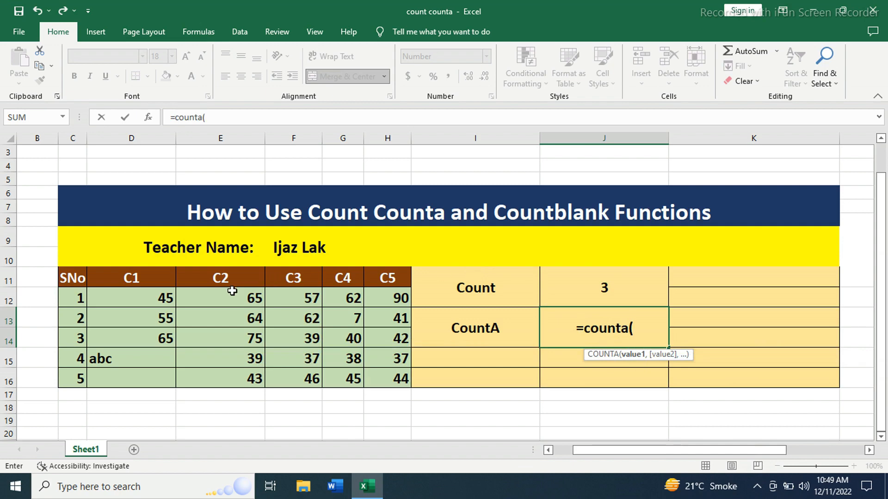
left_click_drag(141, 299, 155, 380)
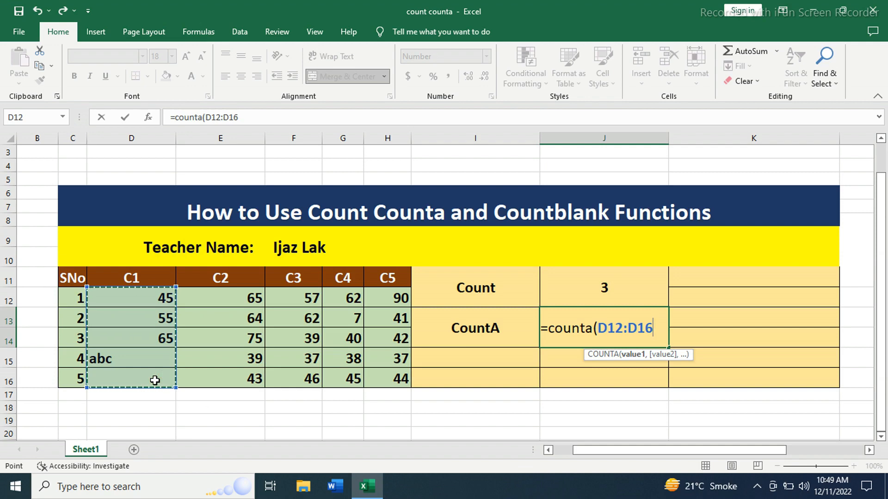
type(")")
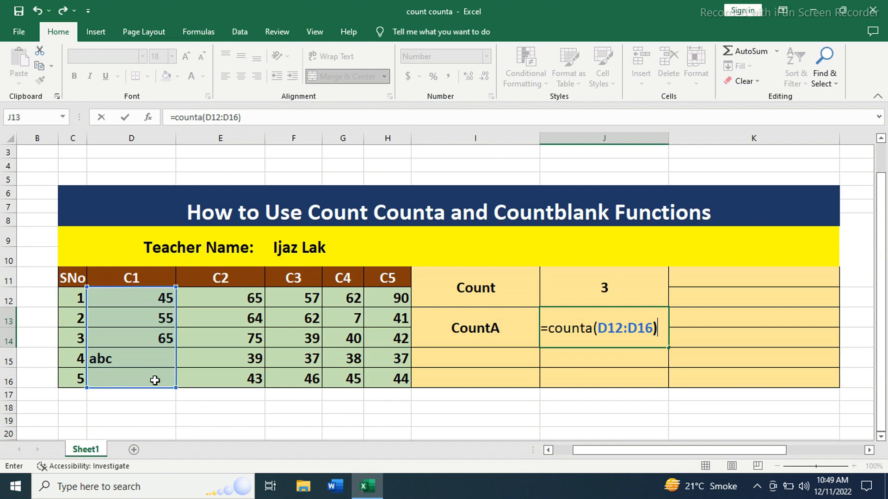
key("Return")
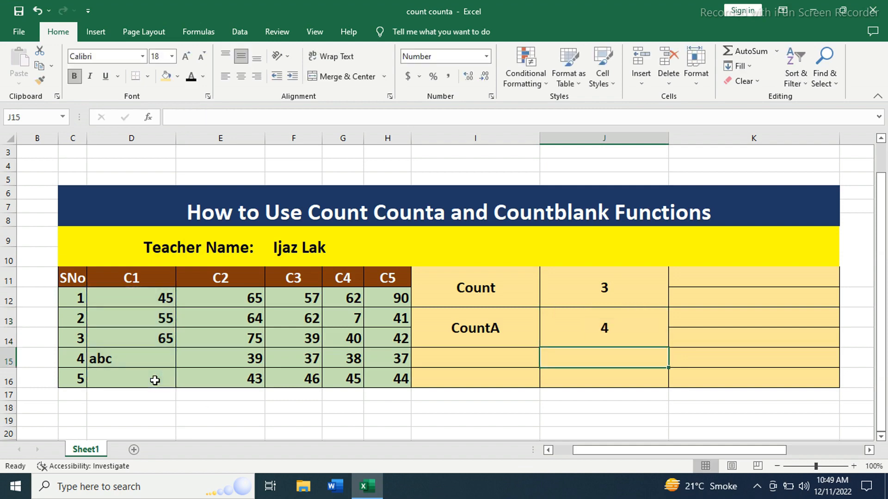
Step: Clear the C1 value in cell D13 to test both count formulas
left_click(207, 359)
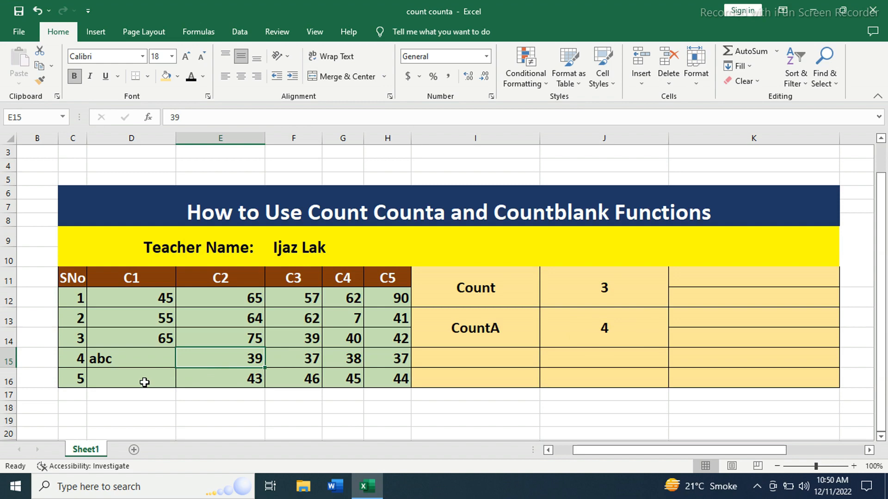
left_click(156, 318)
key("Delete")
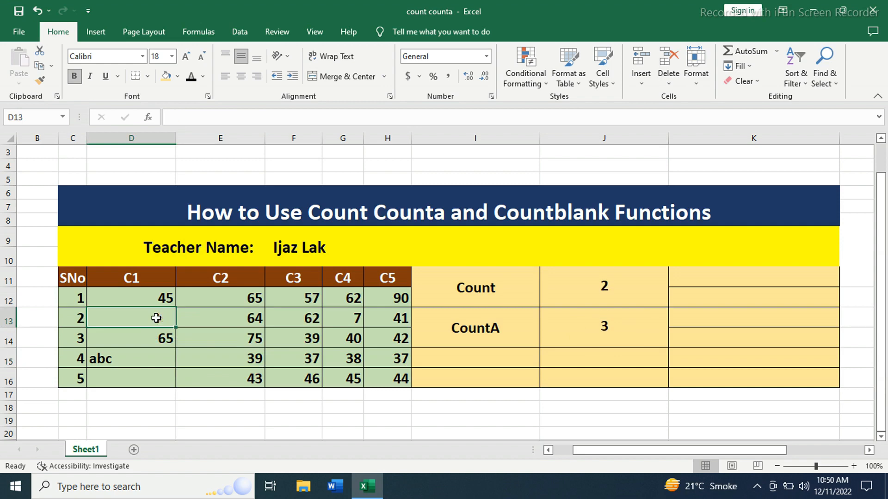
Step: Change the CountA formula in J13 to =COUNTA(D12:H16) so it covers columns C1 to C5
left_click(620, 377)
left_click(589, 334)
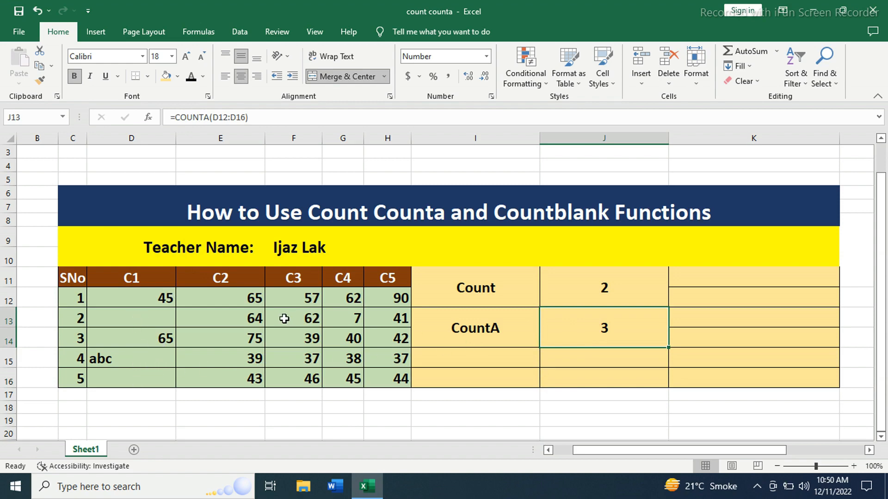
double_click(632, 327)
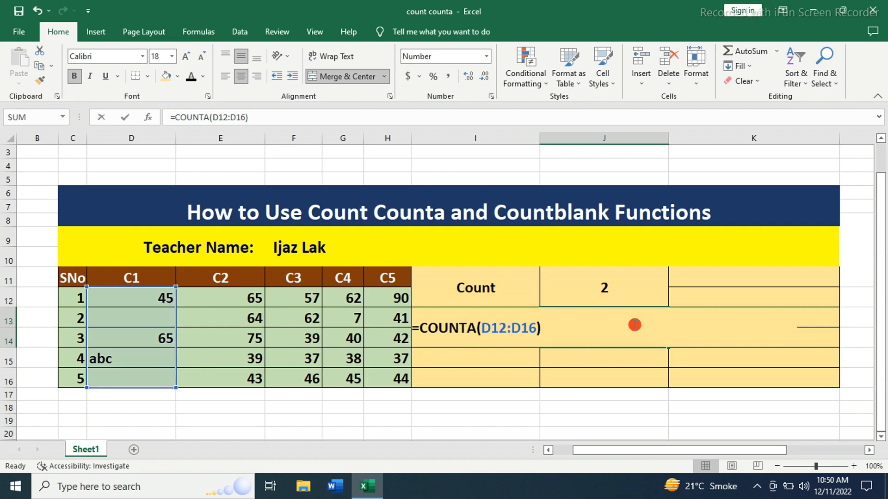
key("BackSpace")
key("BackSpace")
key("BackSpace")
key("BackSpace")
key("BackSpace")
key("BackSpace")
key("BackSpace")
key("BackSpace")
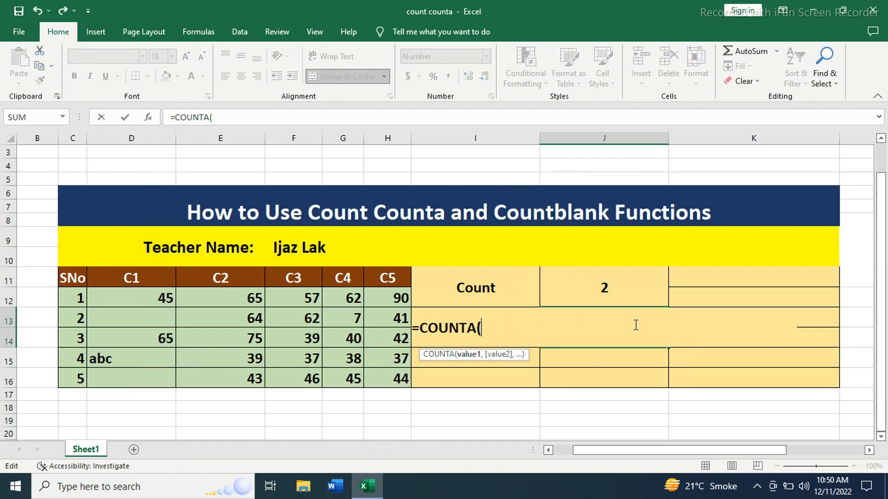
left_click_drag(127, 296, 378, 377)
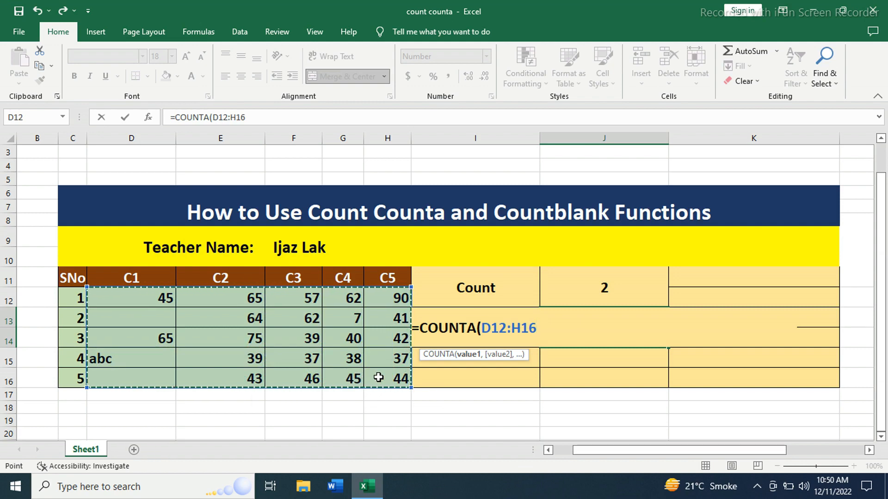
type(")")
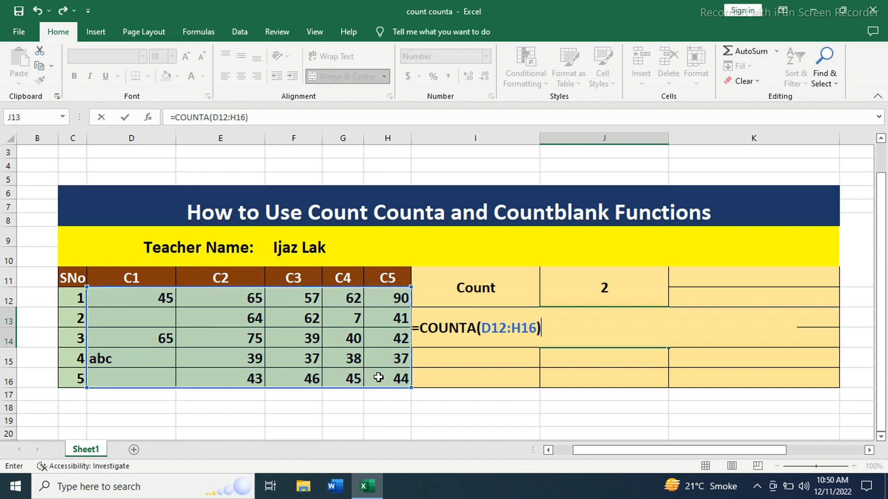
key("Return")
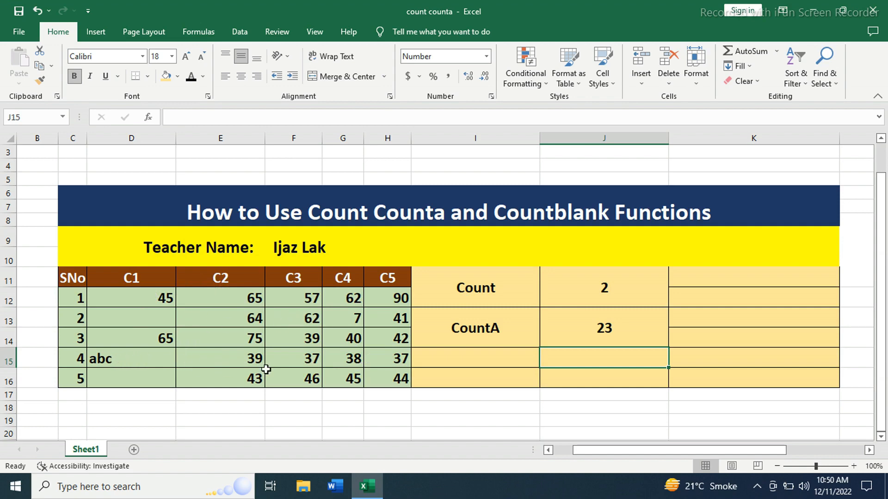
Step: Replace the number in cell H16 of column C5 with the text "bcd"
double_click(397, 376)
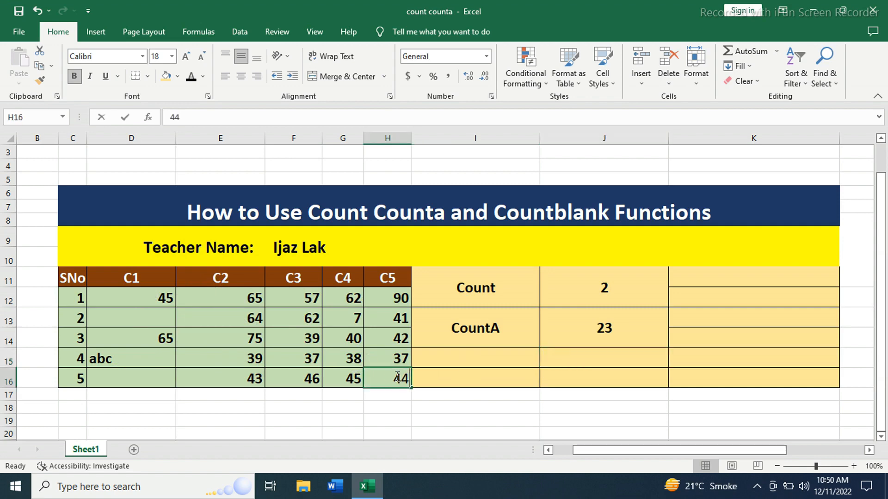
key("Delete")
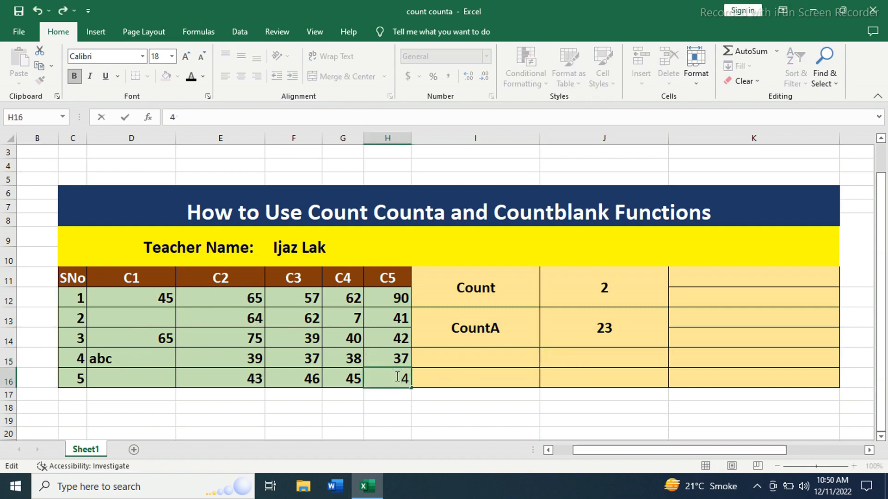
key("Delete")
type("bcd")
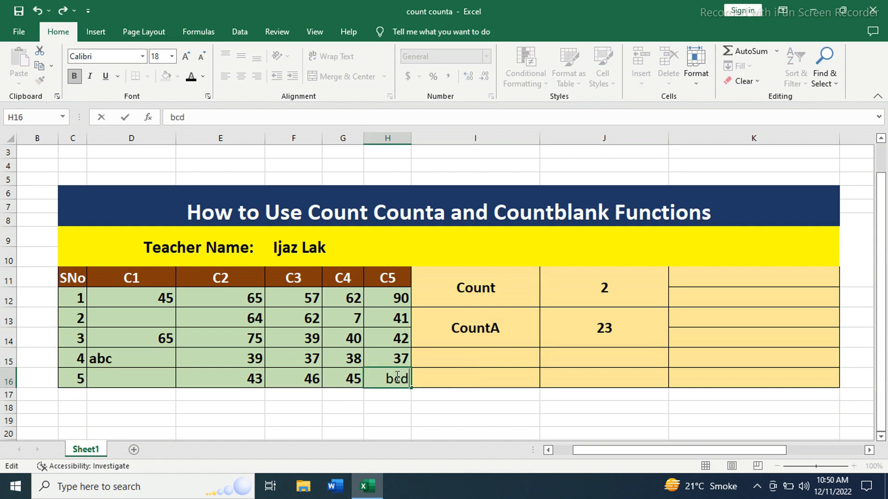
key("Return")
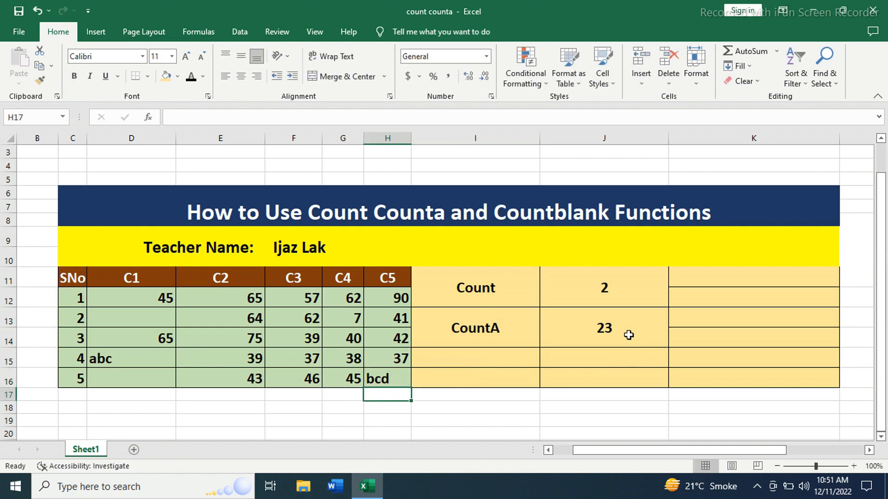
Step: Clear the contents of cell H16, the last entry in column C5, to leave it blank
double_click(404, 377)
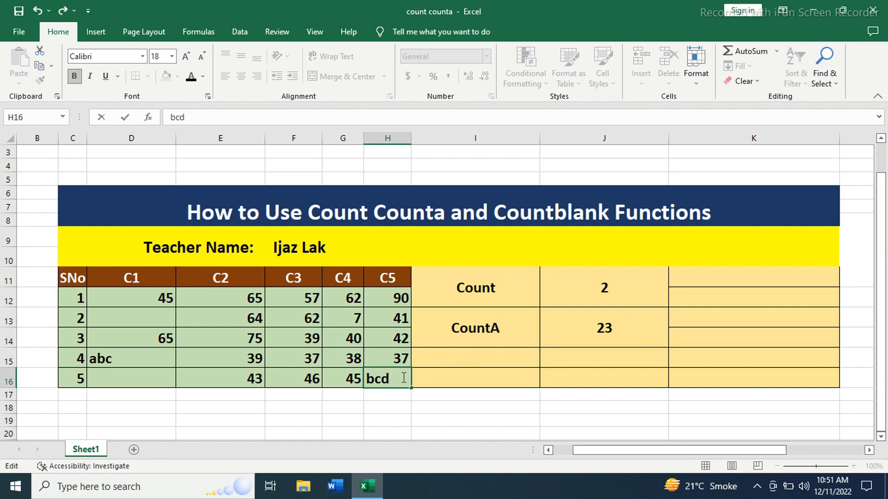
key("BackSpace")
key("BackSpace")
key("BackSpace")
left_click(431, 378)
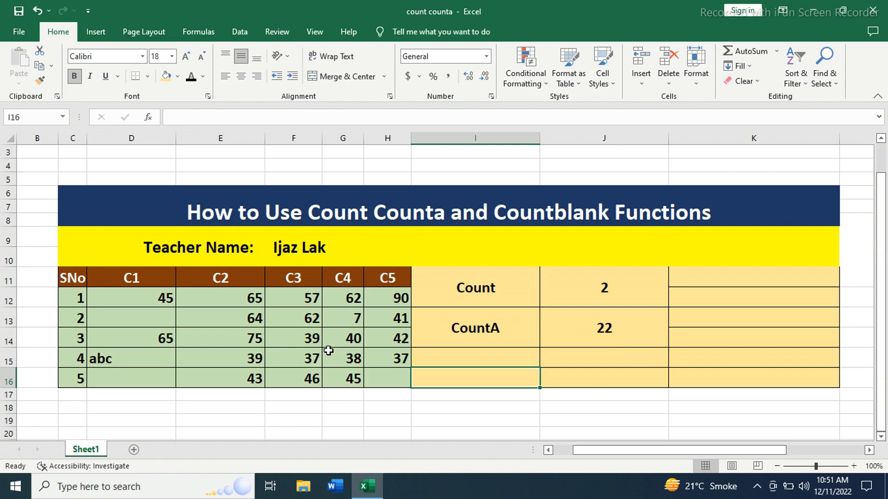
Step: Merge and center cells I15:I16 and enter the label "CountBlank"
left_click_drag(450, 358, 458, 374)
left_click(345, 76)
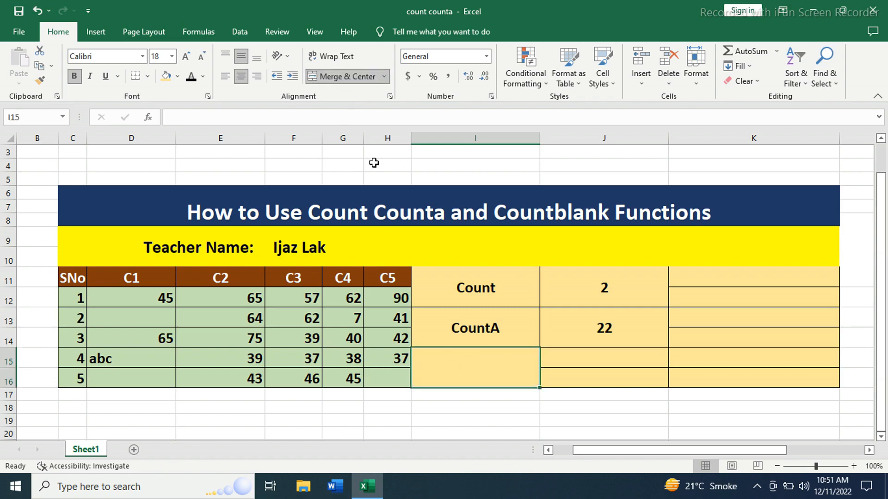
type("CountBlank")
Step: Merge and center J15:J16 and enter the formula =COUNTBLANK(D12:D16) to count the empty cells in column C1
left_click(620, 369)
double_click(620, 370)
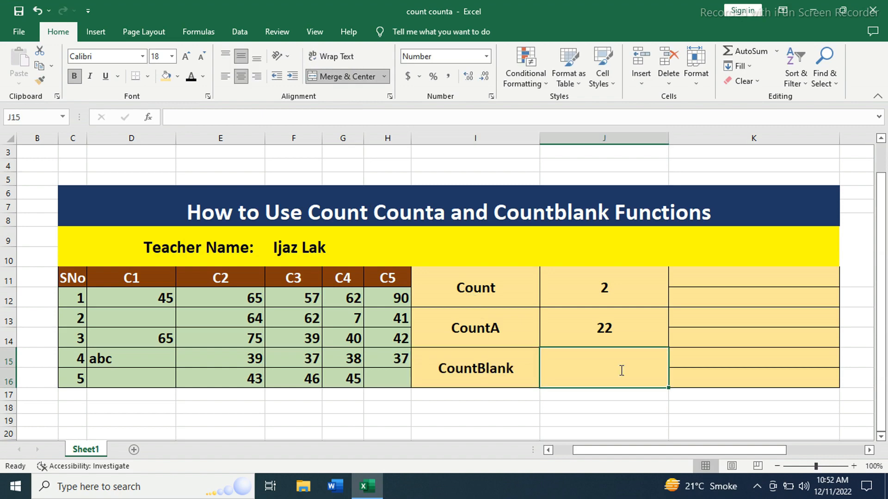
type("=countbla")
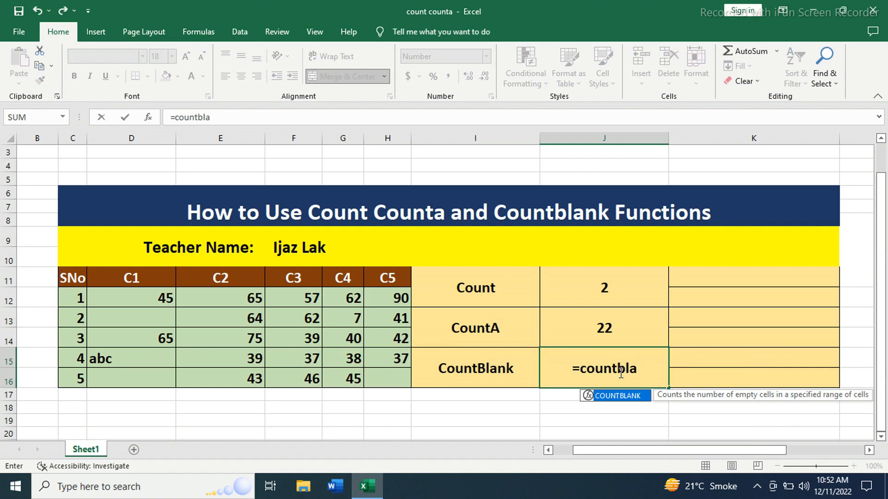
type("mn")
key("BackSpace")
key("BackSpace")
type("nk")
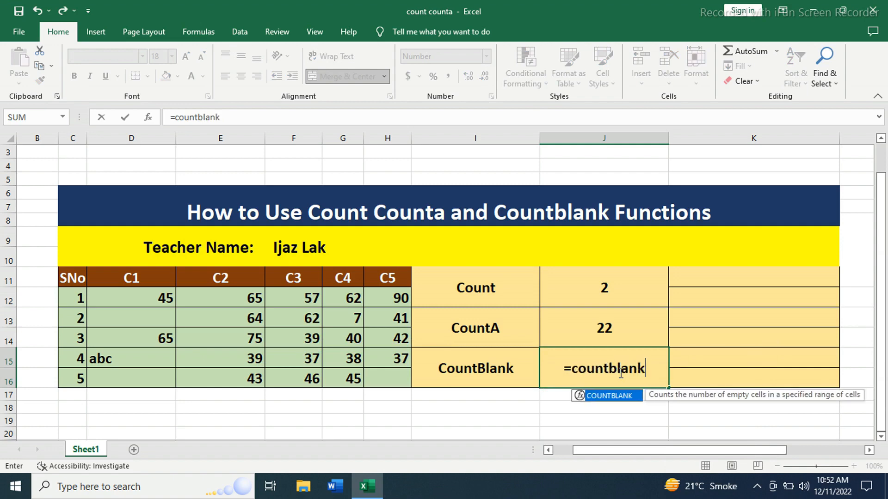
type("(")
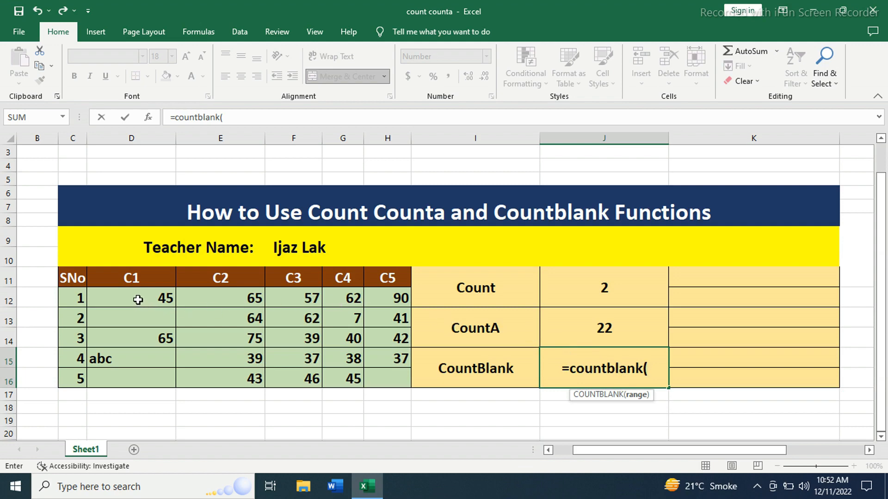
left_click_drag(139, 297, 138, 378)
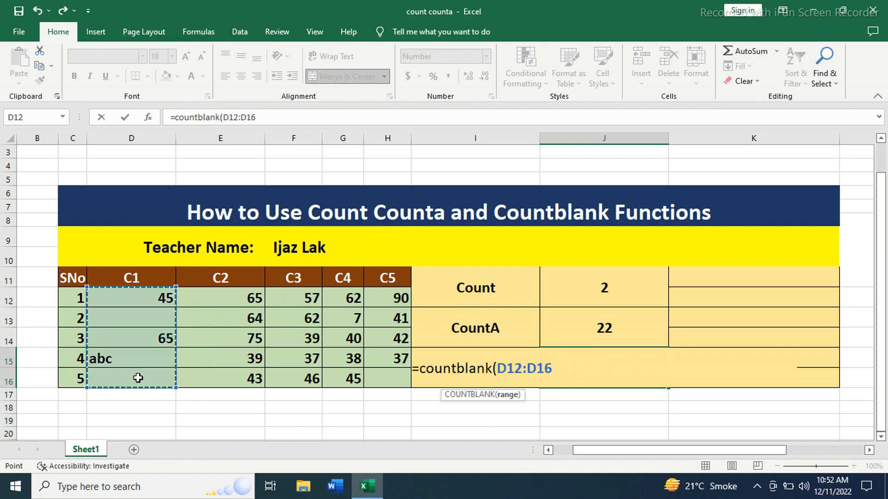
type(")")
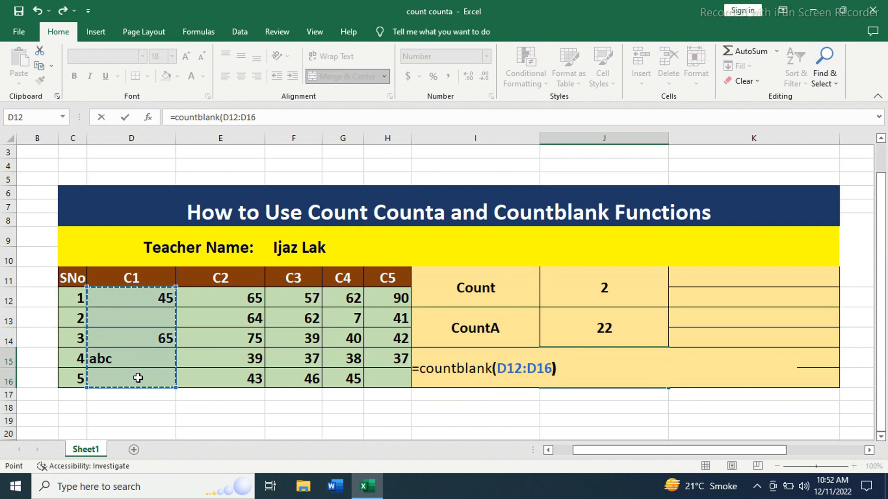
key("Return")
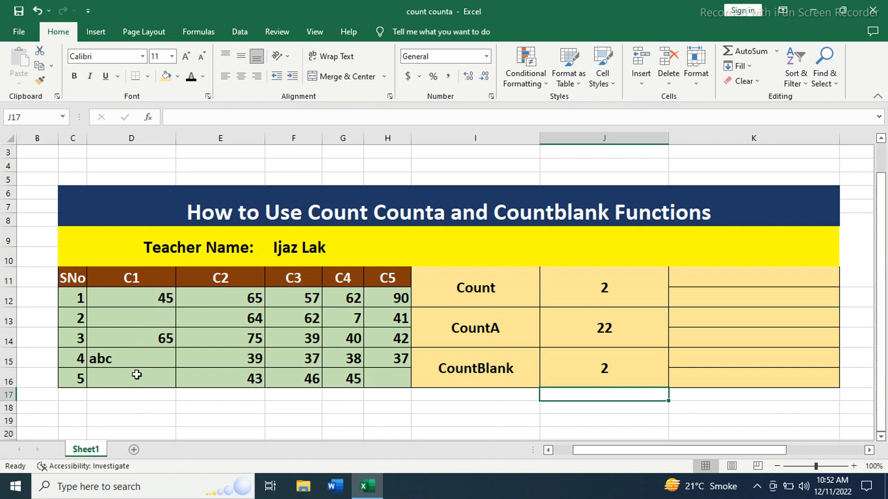
Step: Change the CountBlank formula in J15 to =COUNTBLANK(D12:H16) so it covers columns C1 to C5
double_click(617, 372)
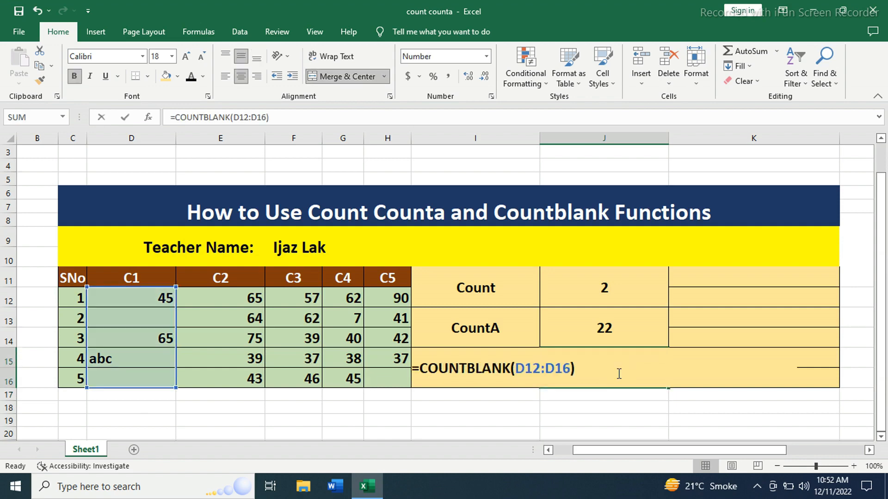
key("BackSpace")
key("BackSpace")
key("BackSpace")
key("BackSpace")
key("BackSpace")
key("BackSpace")
key("BackSpace")
key("BackSpace")
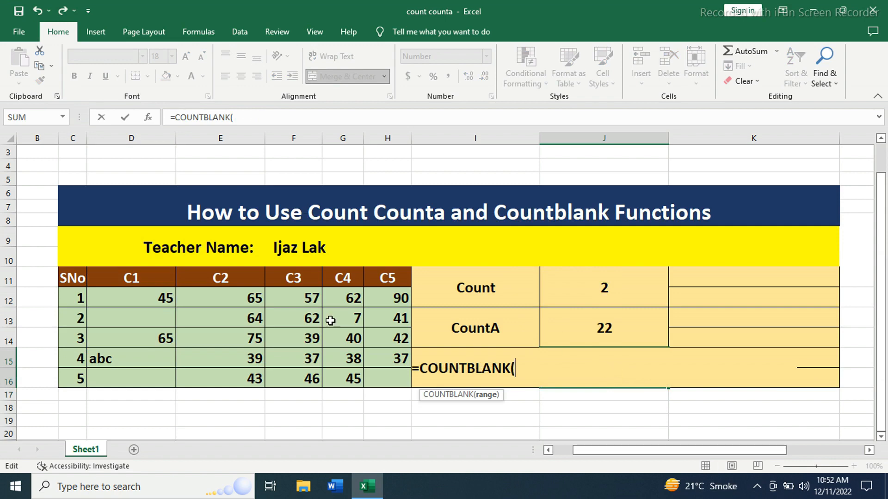
left_click_drag(114, 300, 377, 374)
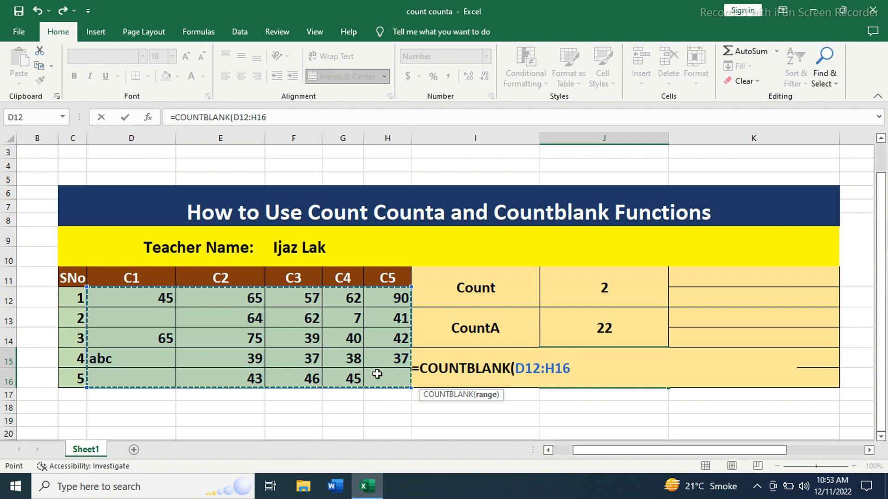
type(")")
key("Return")
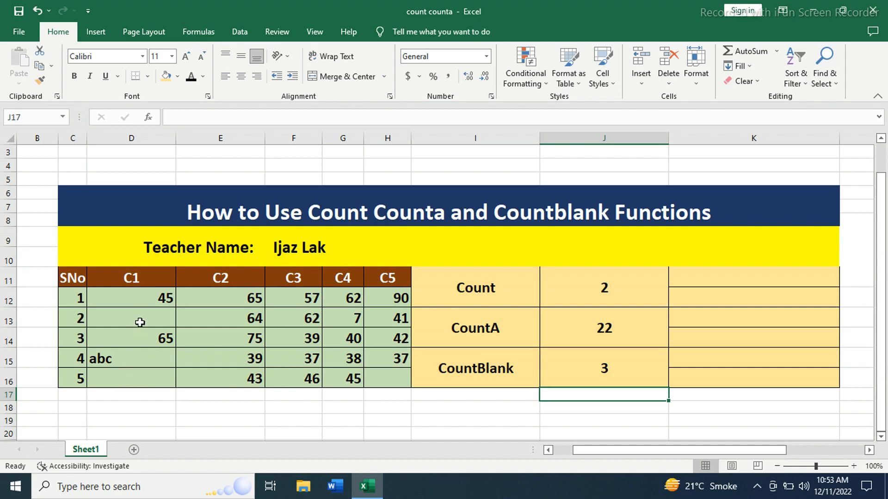
Step: Clear the C4 value in cell G13 to test the CountA and CountBlank formulas
left_click(347, 316)
key("Delete")
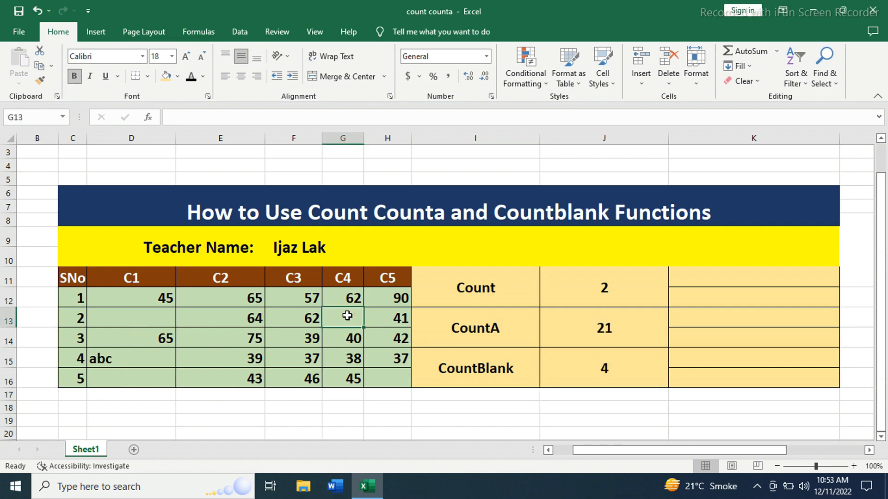
key("Down")
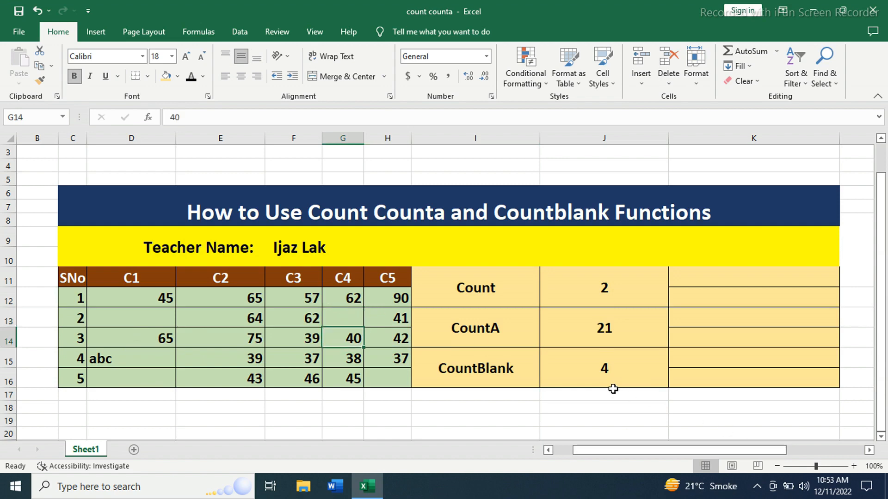
Step: Fill the three formula result cells J11:J16 with the light green theme color
left_click_drag(572, 300, 578, 364)
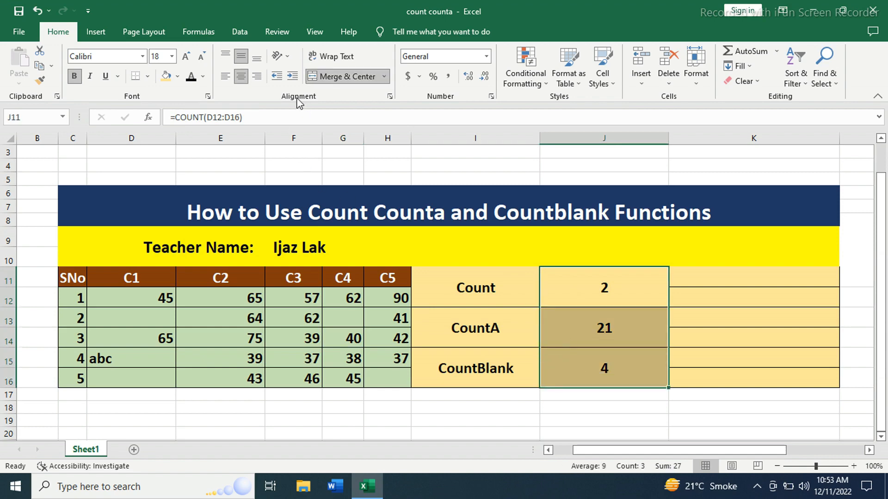
left_click(177, 77)
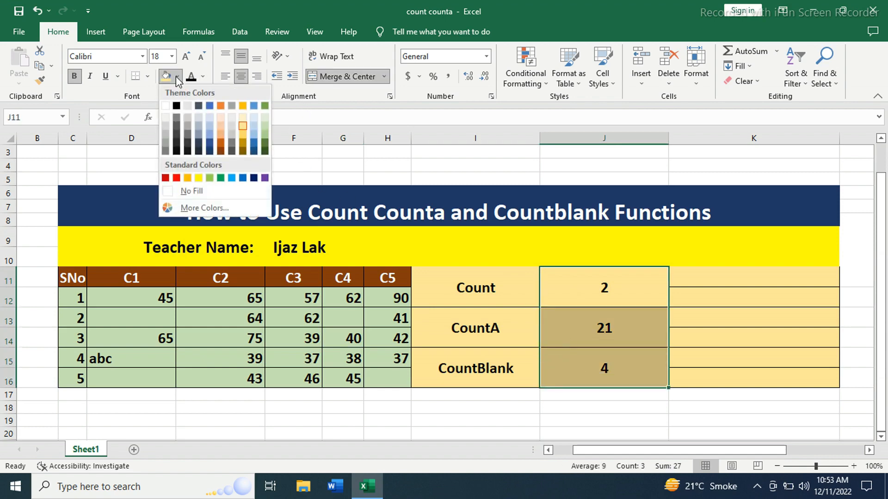
left_click(266, 131)
left_click(722, 305)
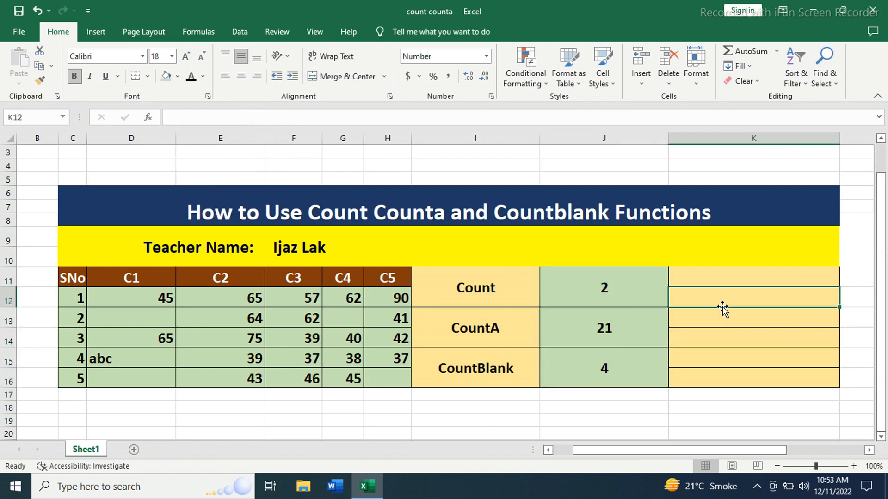